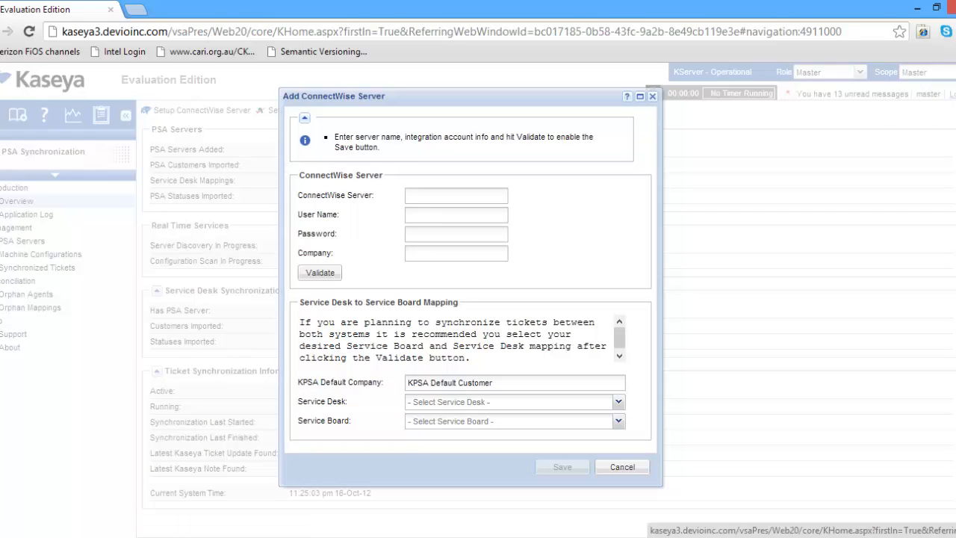
# Switch from the Add ConnectWise Server form to the ConnectWise desktop client.
pyautogui.click(251, 536)
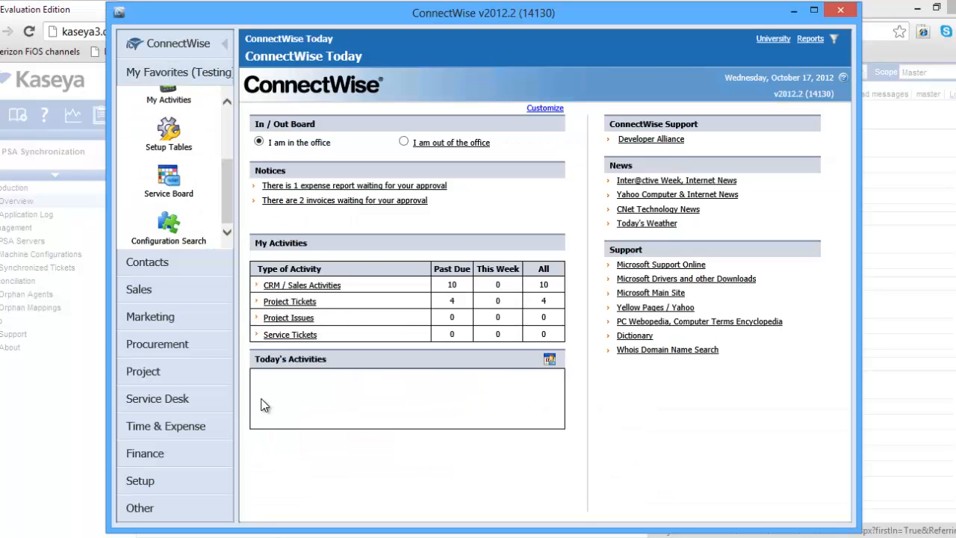
# Filter Setup Tables by 'int' and open the user's record in the Integrator Login table.
pyautogui.click(170, 142)
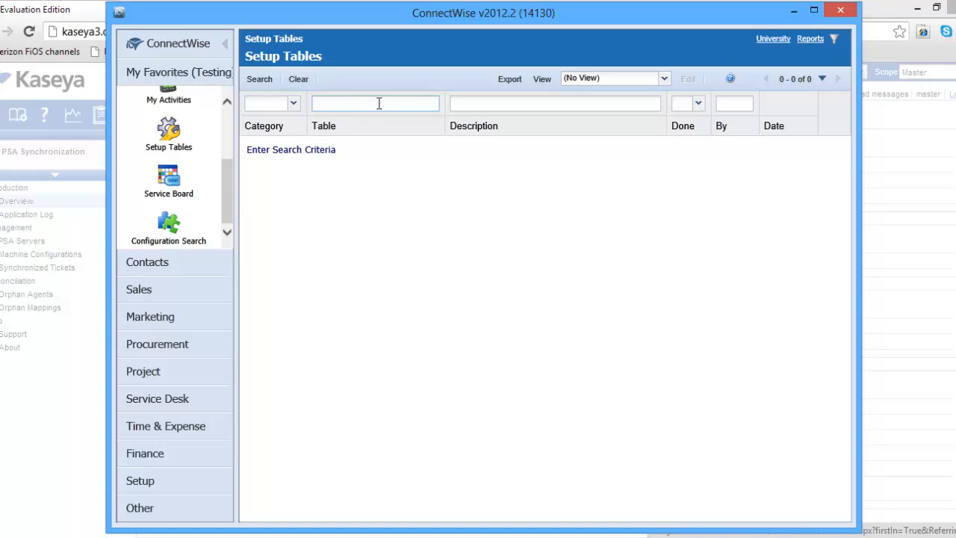
pyautogui.write('int')
pyautogui.press('Return')
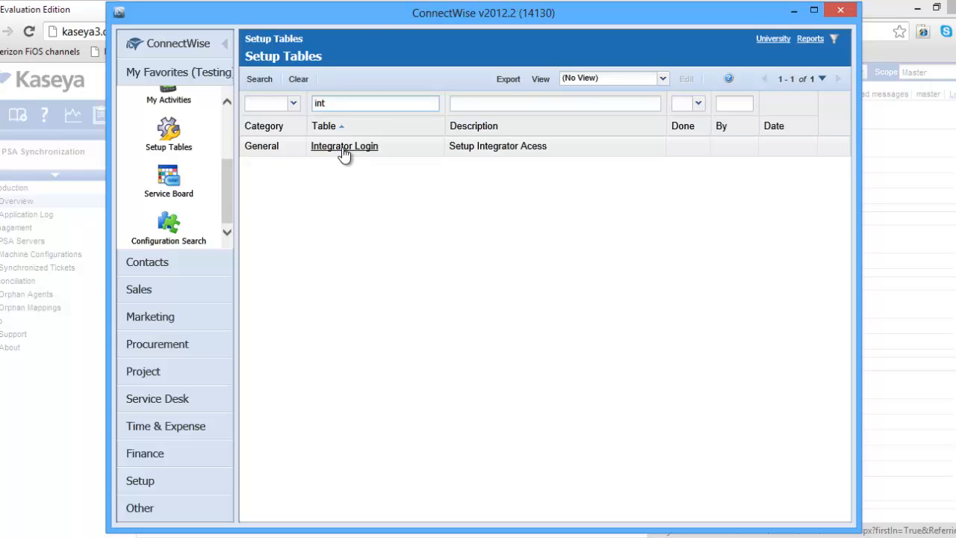
pyautogui.click(342, 147)
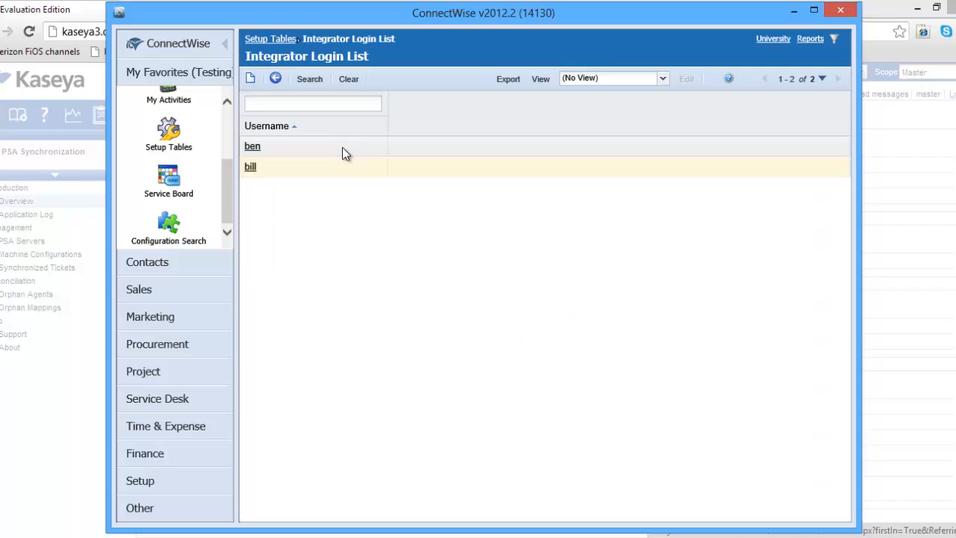
pyautogui.click(252, 167)
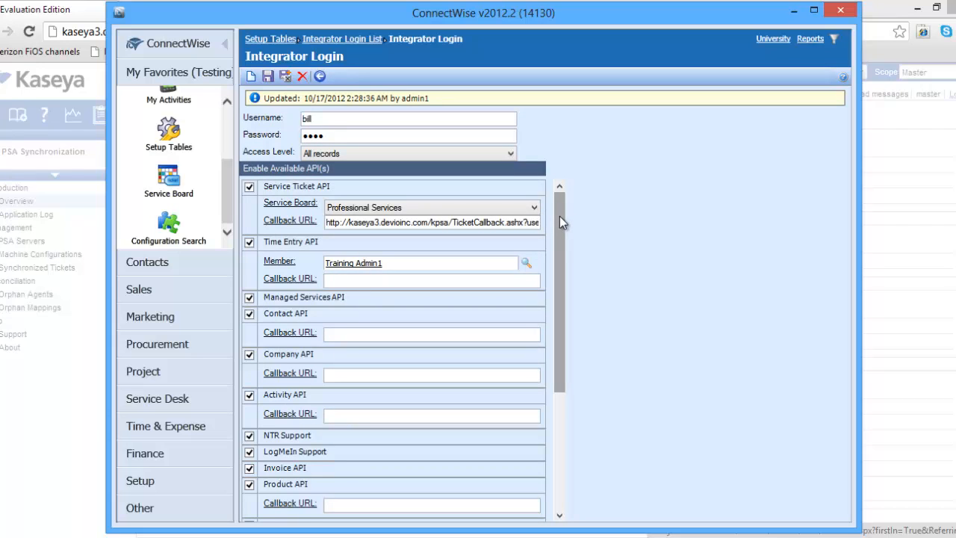
# Inspect the Service Ticket API Callback URL, then save and close the integrator login.
pyautogui.moveTo(560, 216)
pyautogui.mouseDown()
pyautogui.moveTo(545, 337)
pyautogui.moveTo(557, 208)
pyautogui.mouseUp()
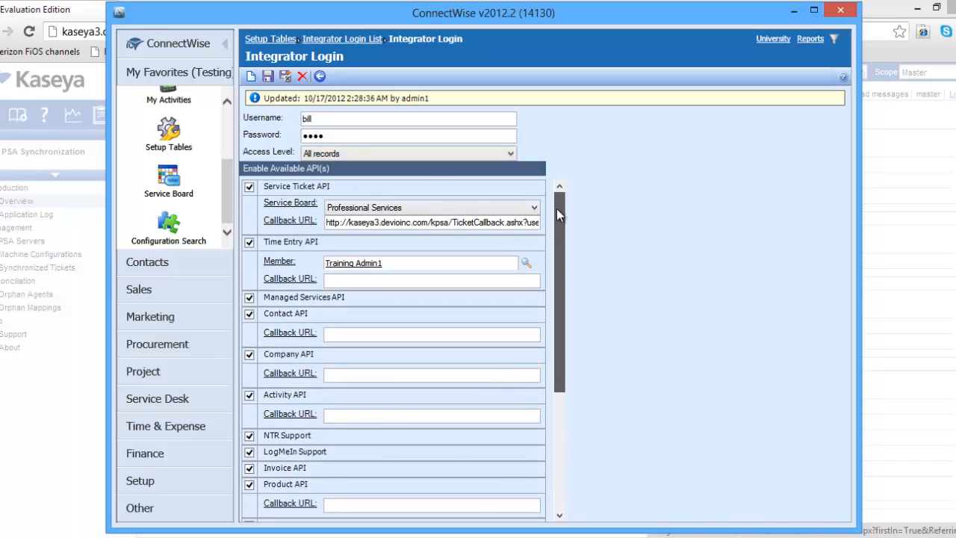
pyautogui.moveTo(452, 222); pyautogui.dragTo(549, 226)
pyautogui.click(517, 225)
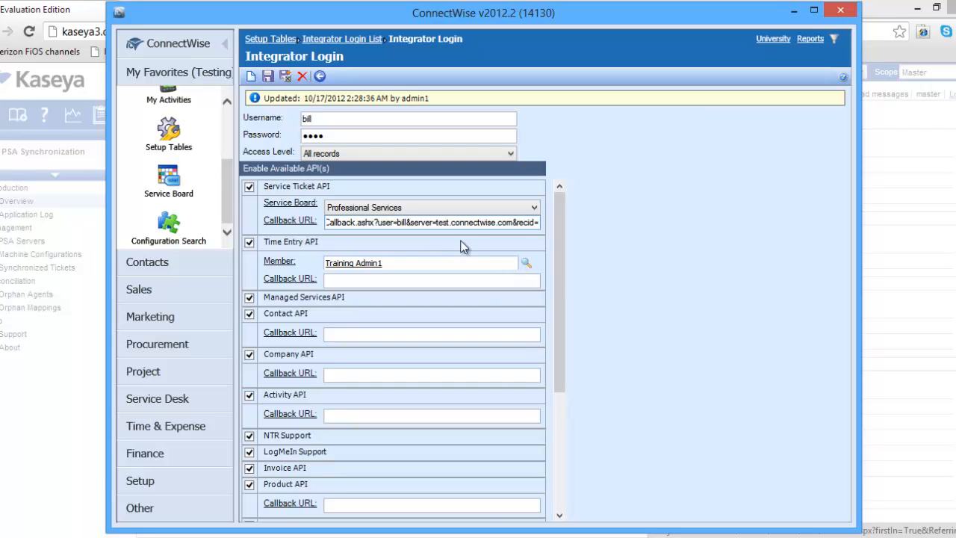
pyautogui.moveTo(377, 223); pyautogui.dragTo(295, 218)
pyautogui.click(338, 224)
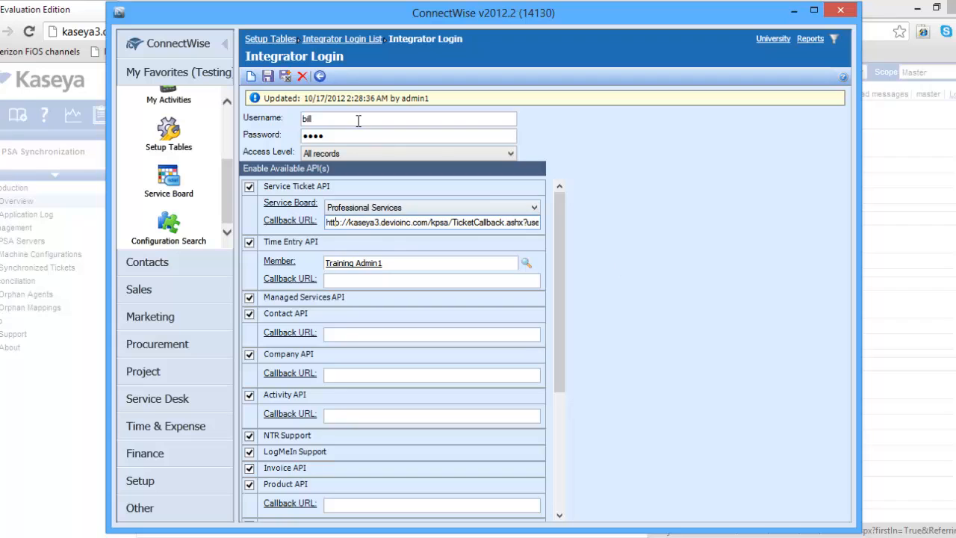
pyautogui.click(283, 78)
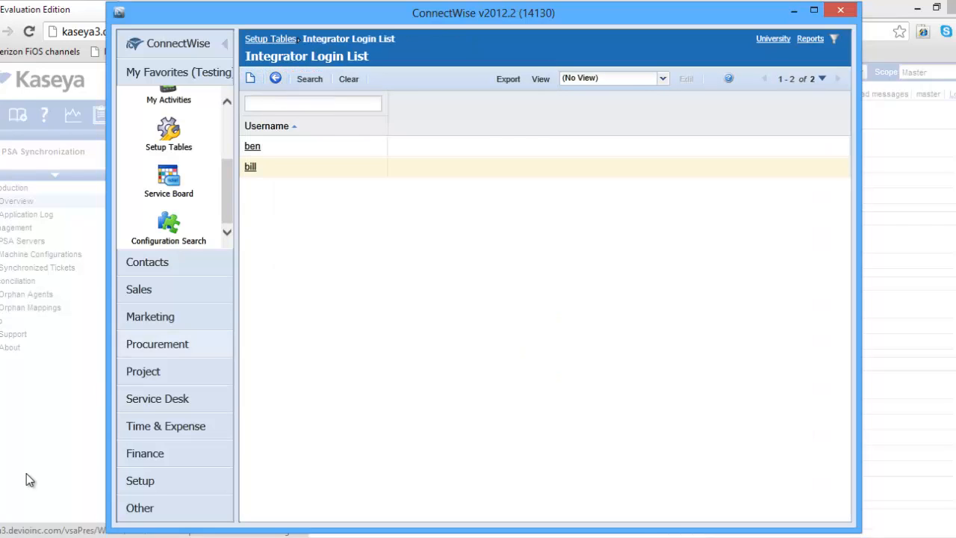
# In Kaseya, enter server test.connectwise.com, the user name, password and company DevIO, and validate.
pyautogui.click(26, 473)
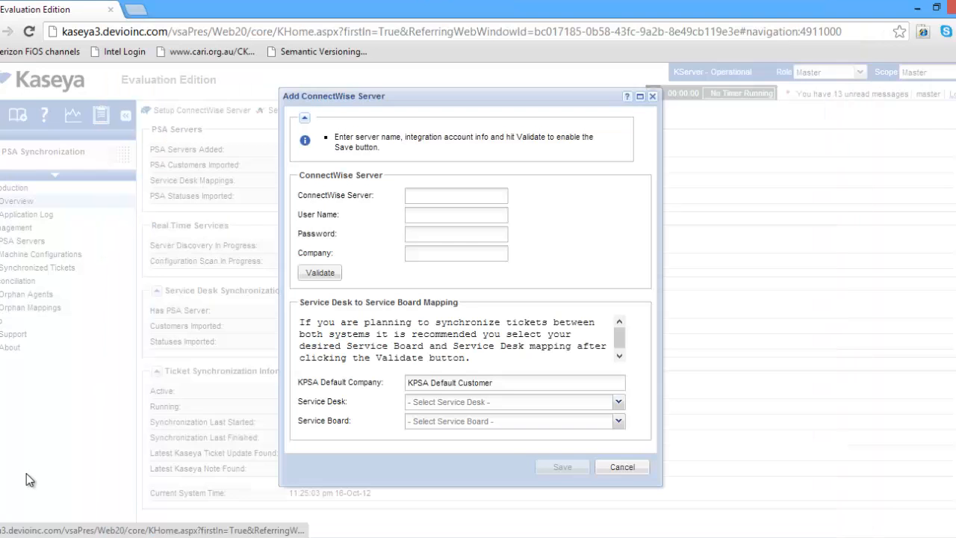
pyautogui.click(426, 196)
pyautogui.write('test.connectwise.com')
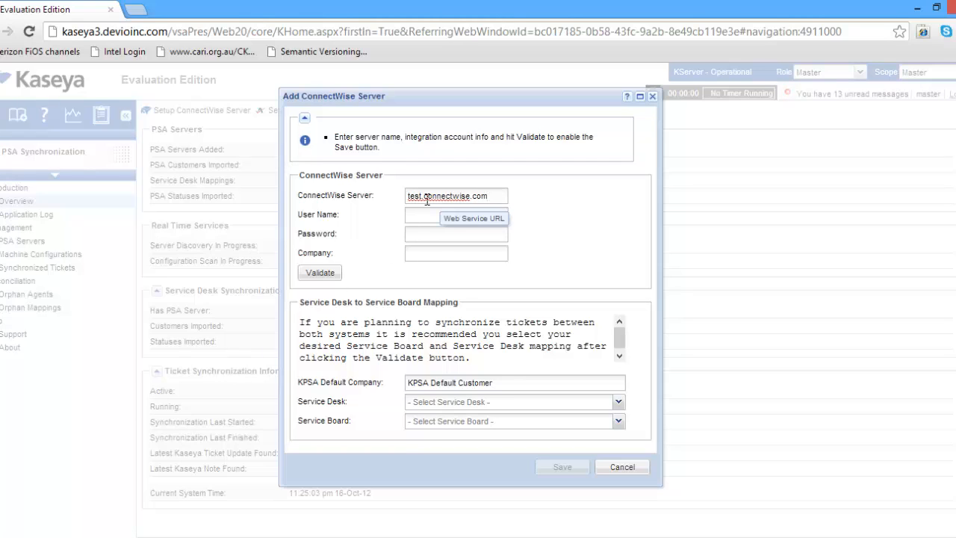
pyautogui.click(500, 212)
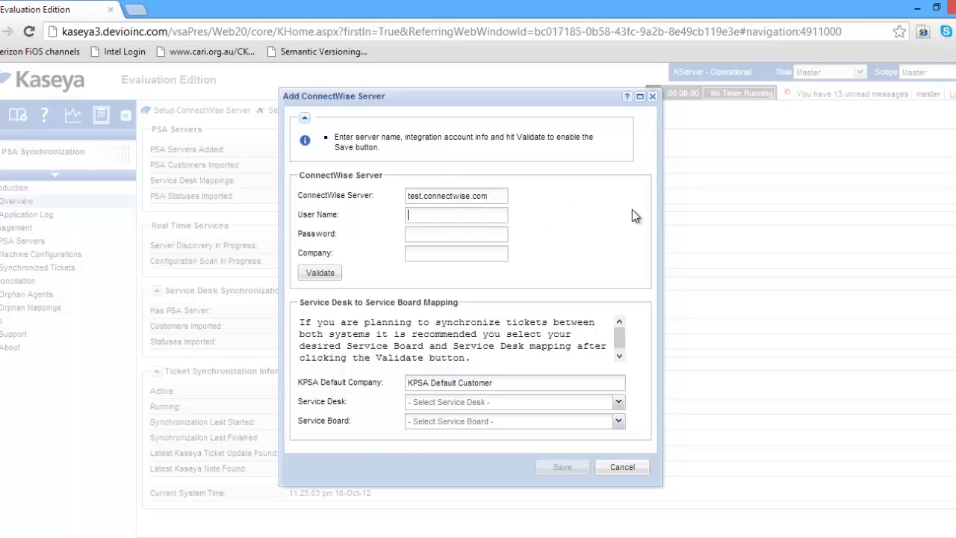
pyautogui.write('bill')
pyautogui.press('Tab')
pyautogui.write('test')
pyautogui.press('Tab')
pyautogui.write('DevIO')
pyautogui.click(321, 273)
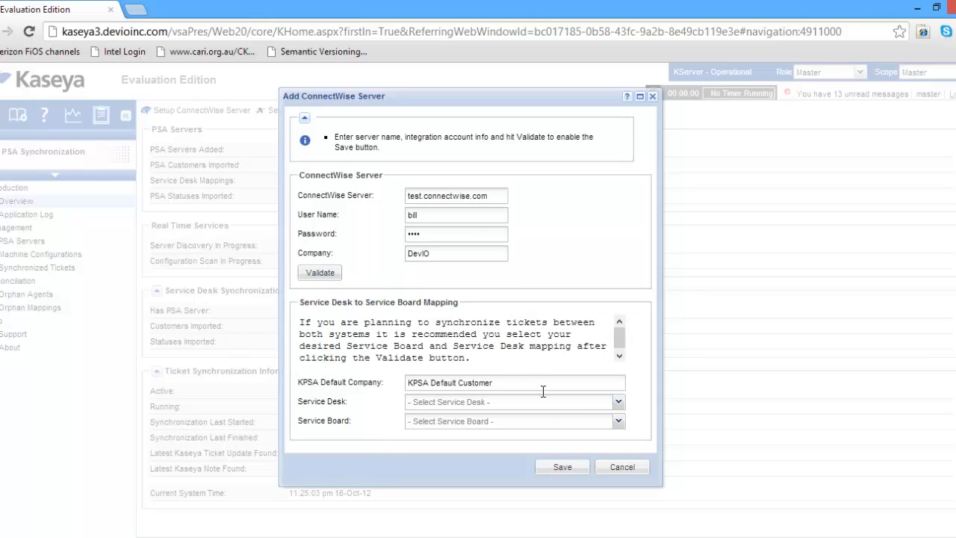
# Map service desk Standard SD to the Professional Services board and save the server.
pyautogui.click(619, 403)
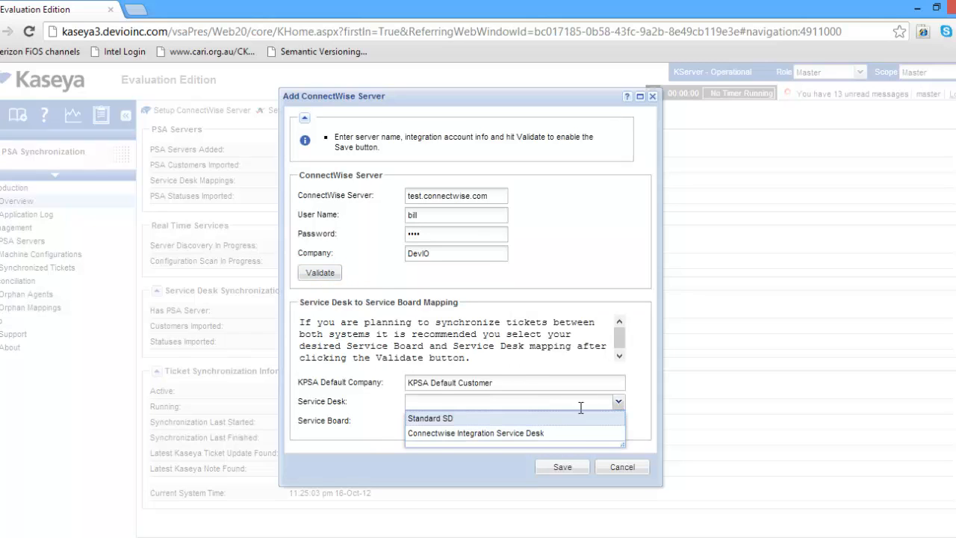
pyautogui.click(578, 417)
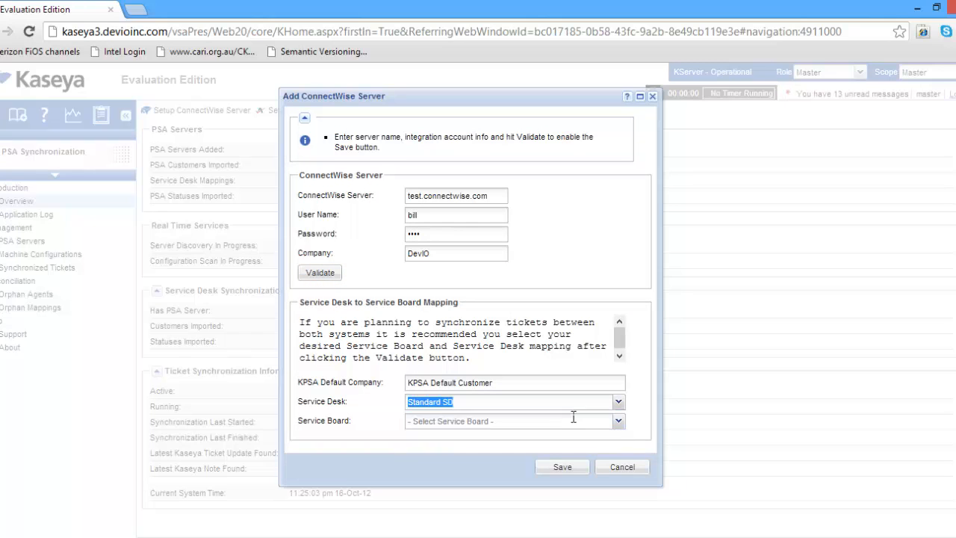
pyautogui.click(619, 420)
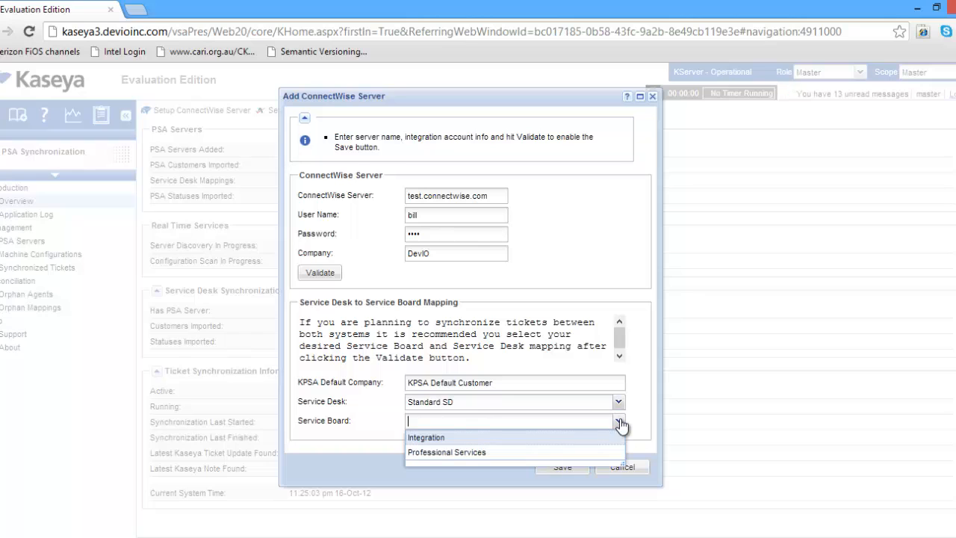
pyautogui.click(579, 452)
pyautogui.click(561, 467)
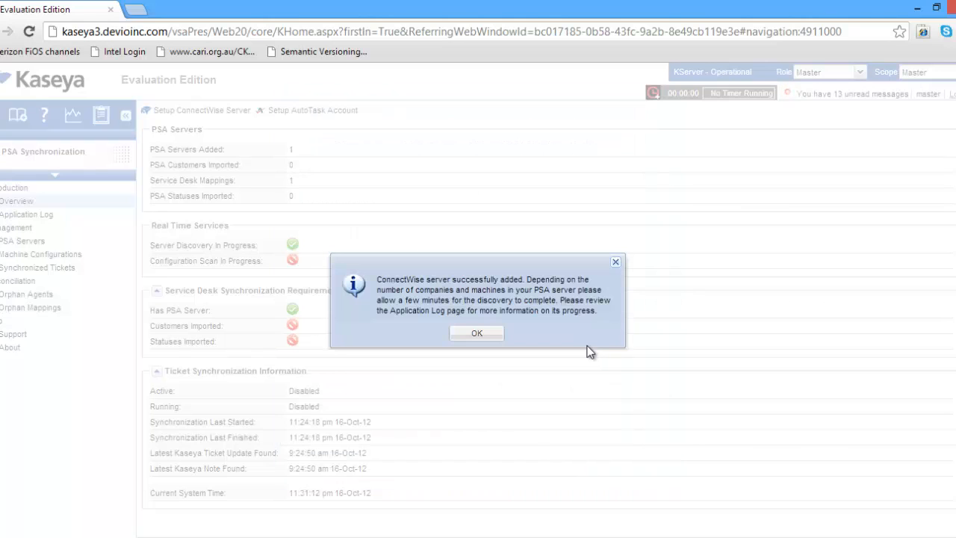
# Dismiss the success message, review the Overview statuses, and open the Application Log.
pyautogui.click(484, 333)
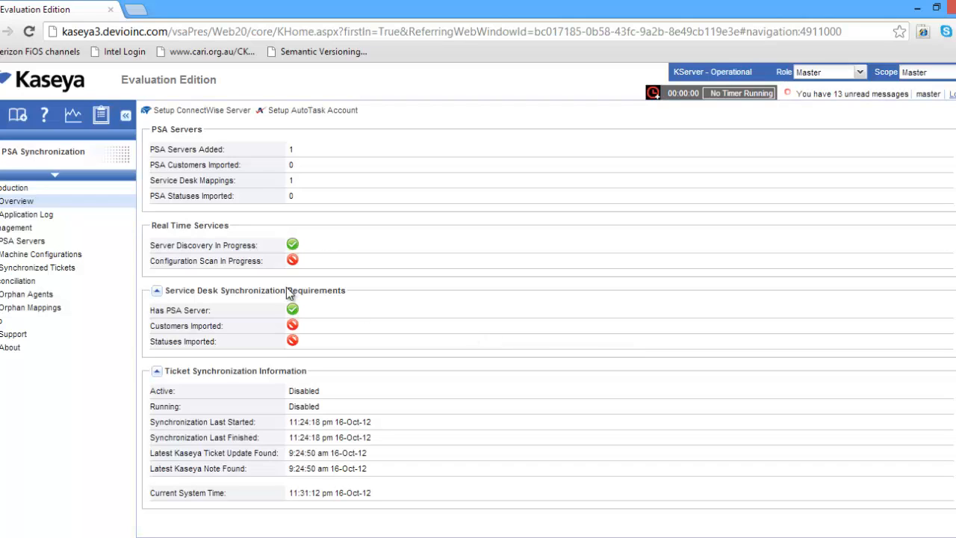
pyautogui.moveTo(150, 245); pyautogui.dragTo(261, 248)
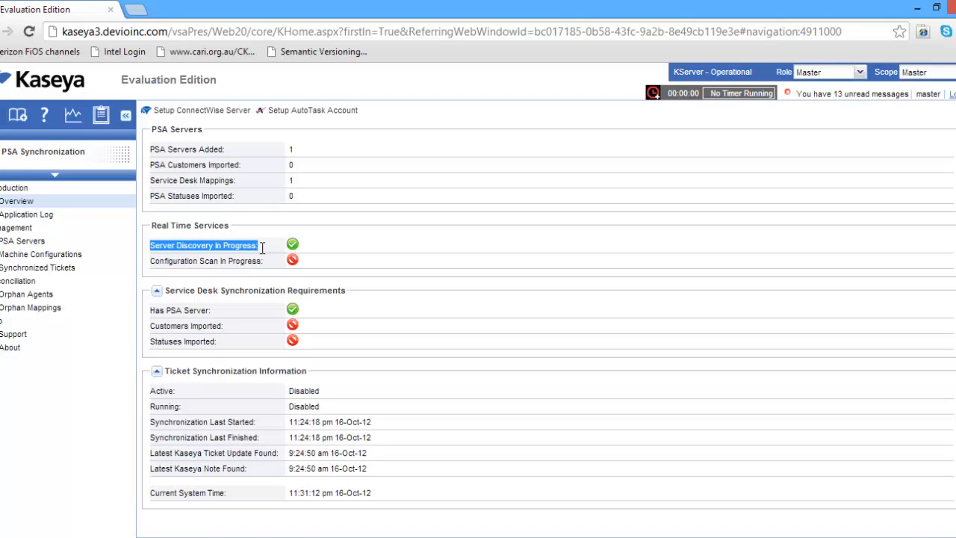
pyautogui.moveTo(149, 312); pyautogui.dragTo(211, 307)
pyautogui.click(211, 307)
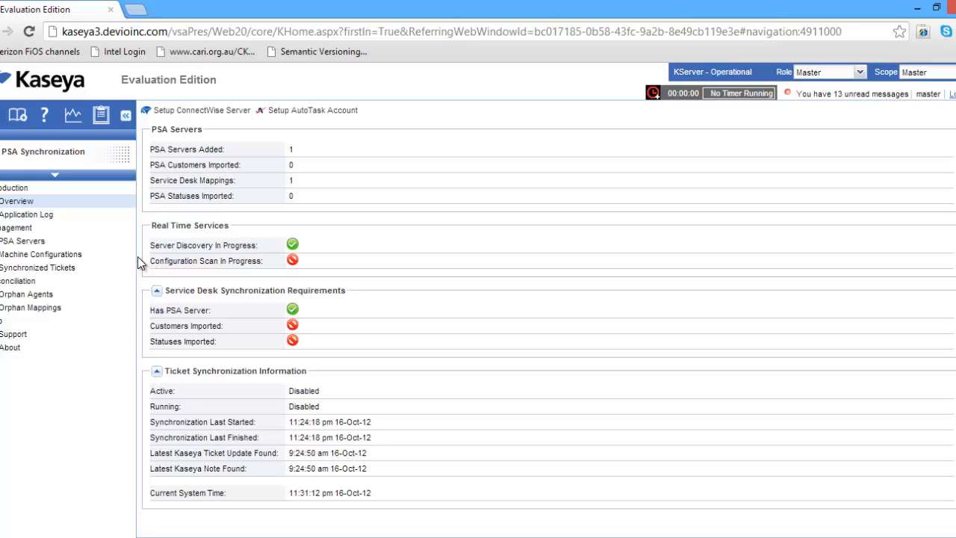
pyautogui.click(51, 216)
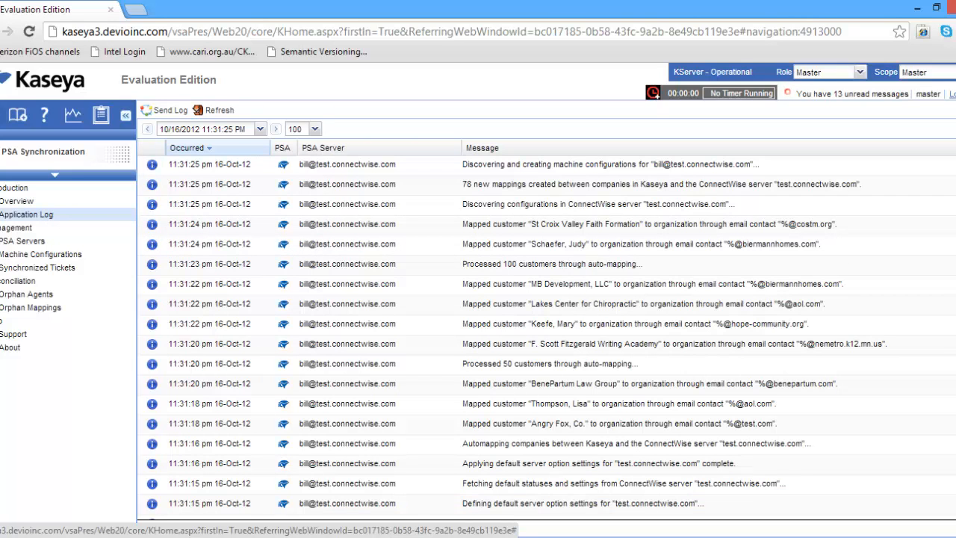
# Scroll through the newest log entries and reload the page to refresh sync status.
pyautogui.scroll(-4, 545, 336)
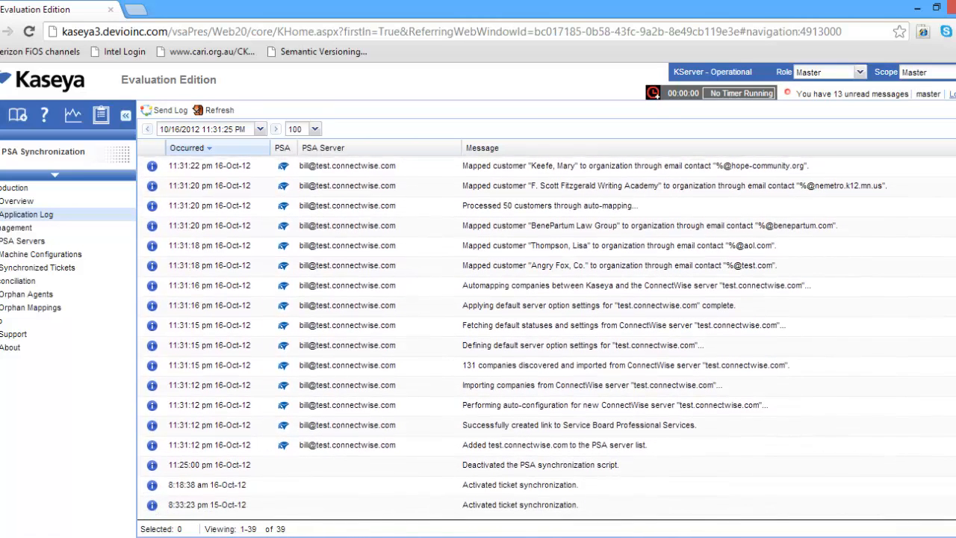
pyautogui.scroll(3, 545, 336)
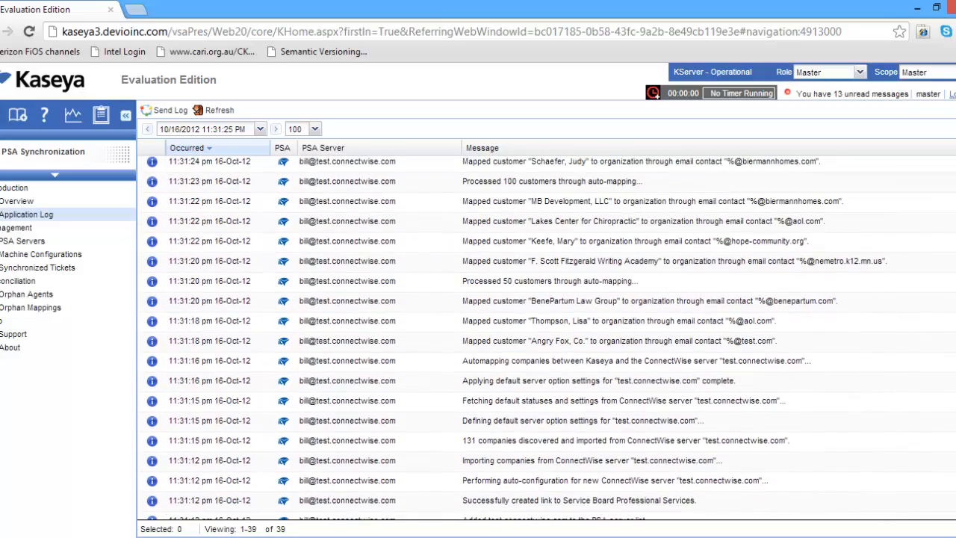
pyautogui.scroll(2, 545, 336)
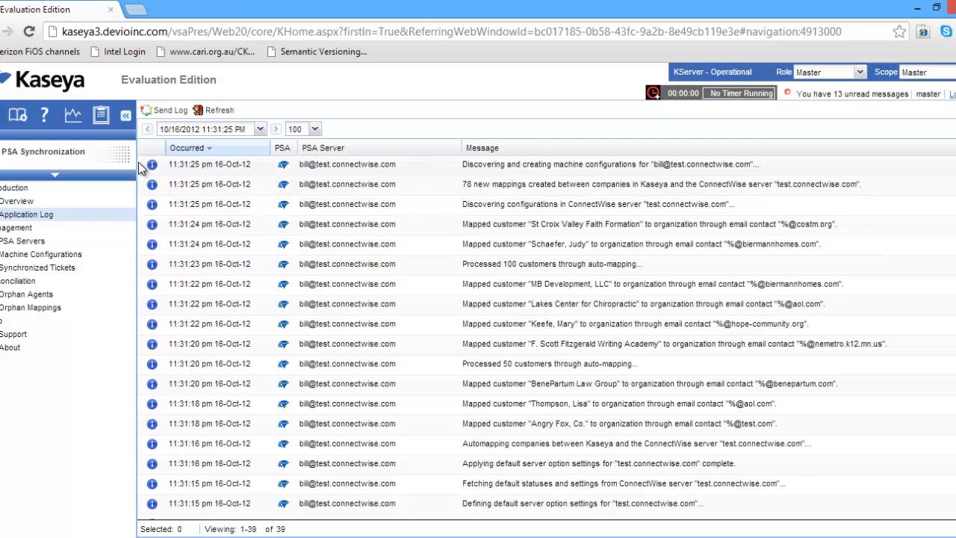
pyautogui.click(30, 32)
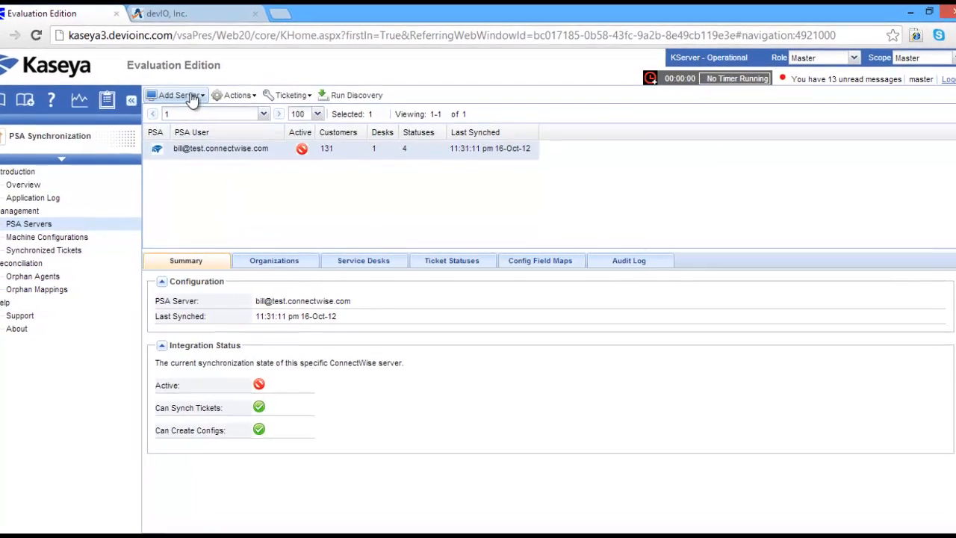
# Start an AutoTask account with the pasted user name and the password, then go to Autotask.
pyautogui.click(192, 99)
pyautogui.click(187, 130)
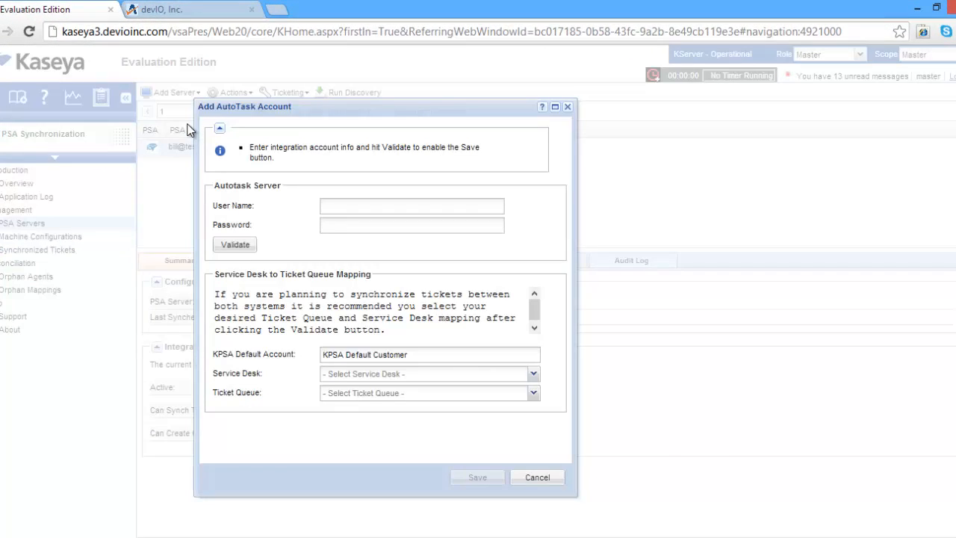
pyautogui.hotkey('ctrl', 'v')
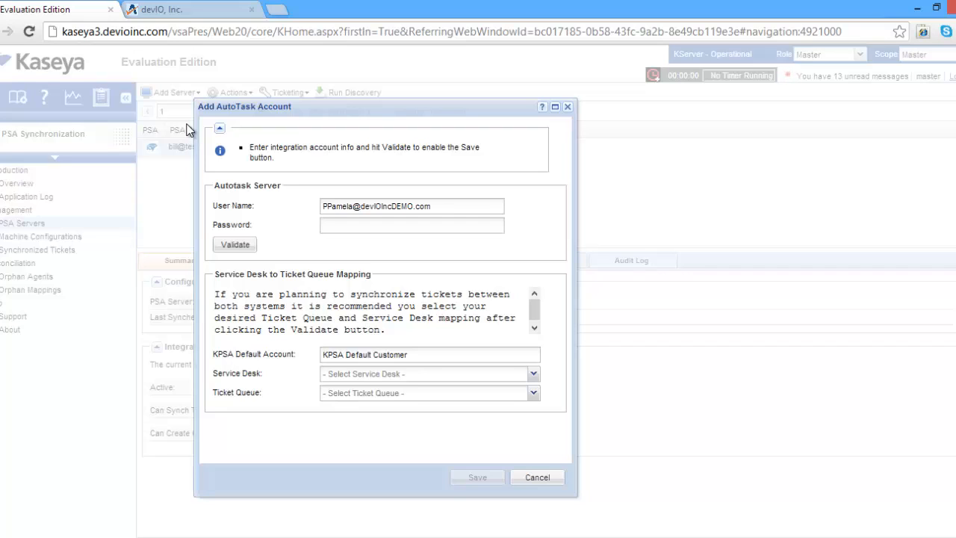
pyautogui.press('Tab')
pyautogui.write('•••••')
pyautogui.click(187, 12)
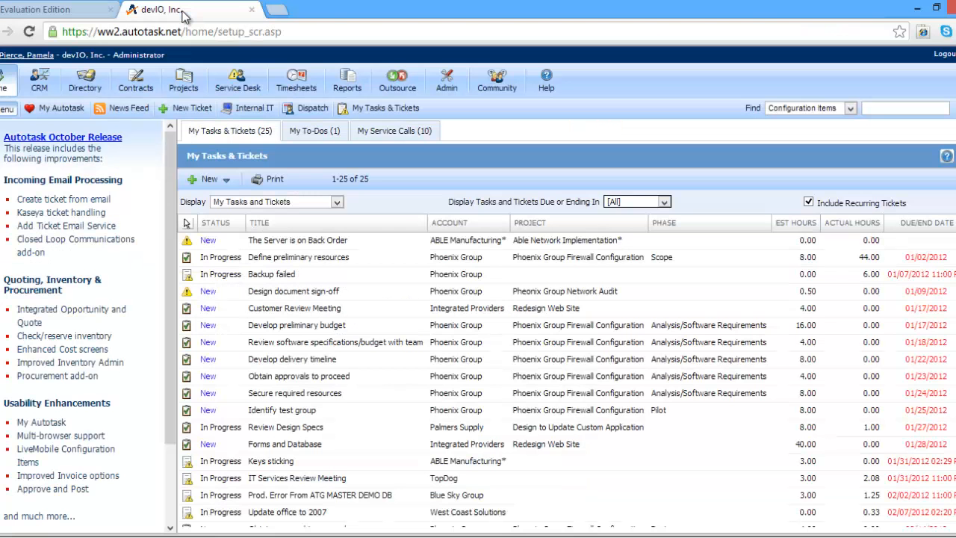
# Open a new callout via Admin > AutotaskExtend > Extensions > Extension Callout (Service Tickets).
pyautogui.click(447, 82)
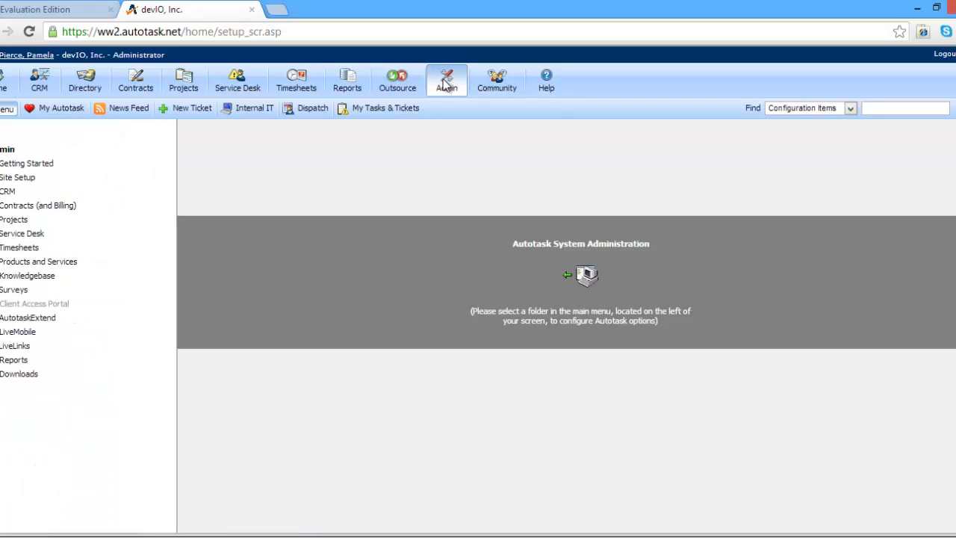
pyautogui.click(45, 317)
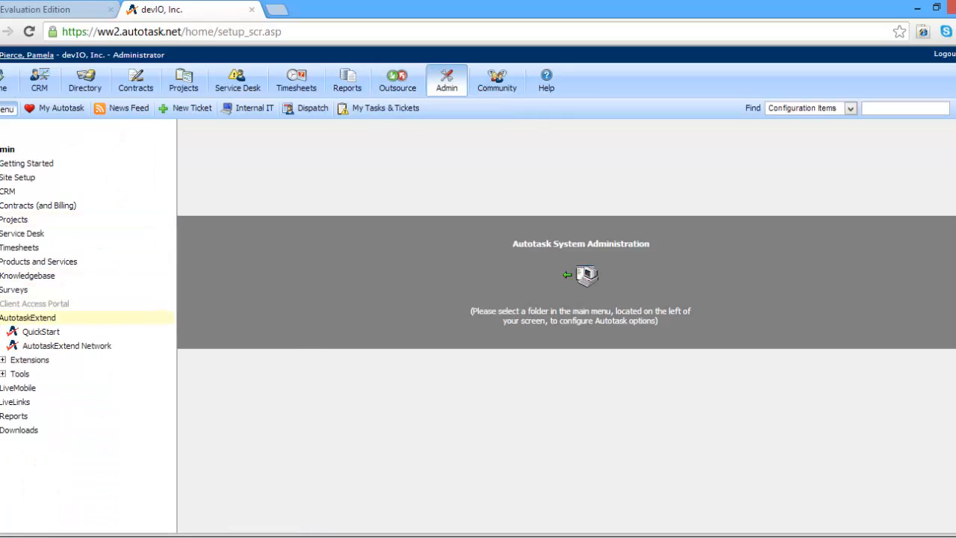
pyautogui.click(6, 362)
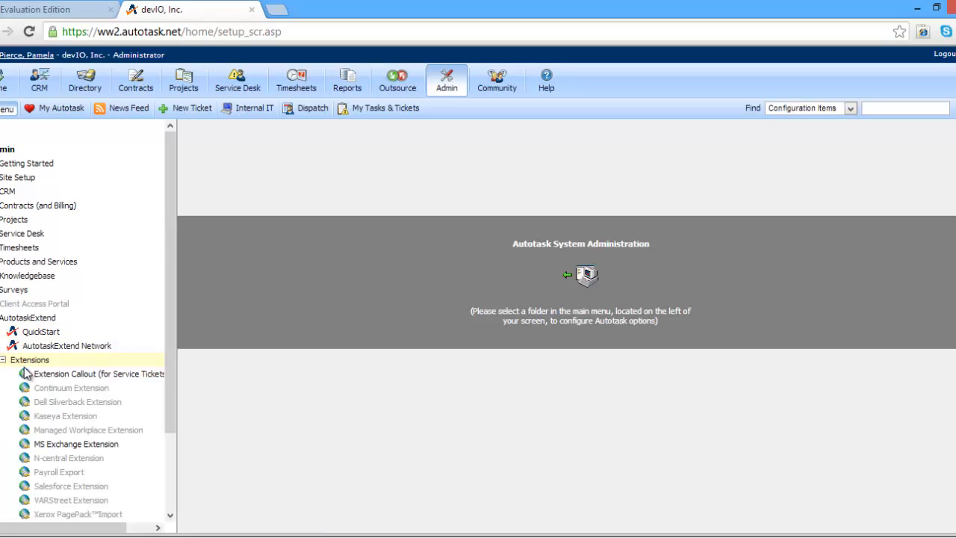
pyautogui.click(52, 380)
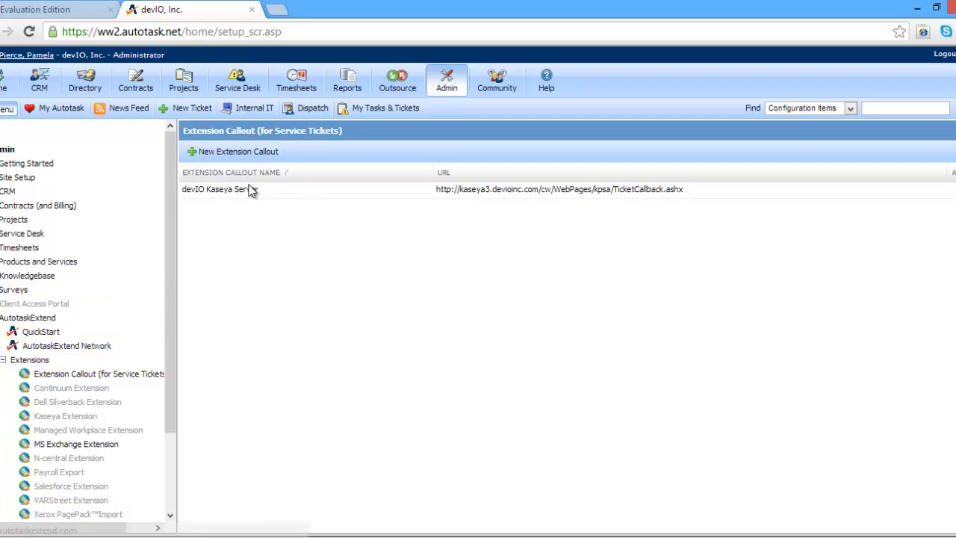
pyautogui.click(268, 152)
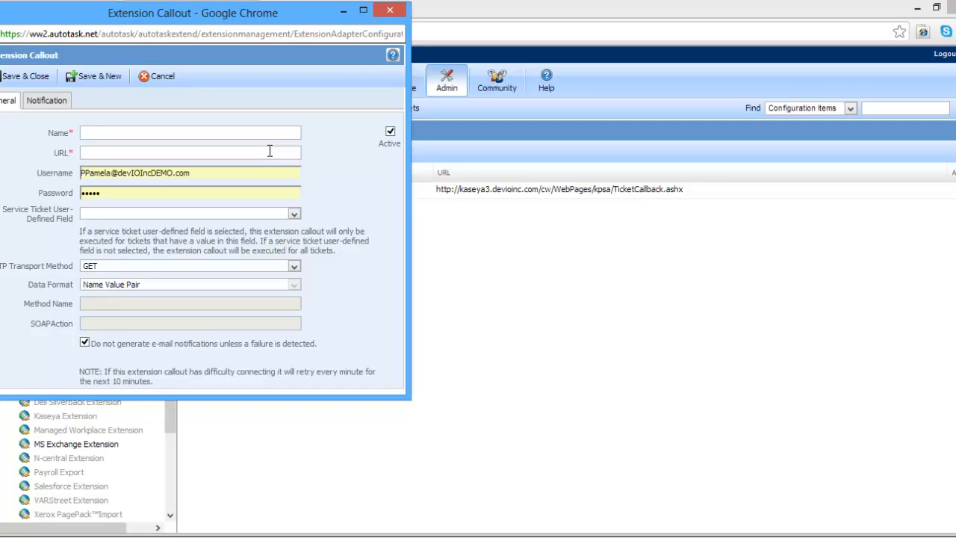
# Discard the blank callout, review the devIO Kaseya Server callout, and return to Kaseya.
pyautogui.click(390, 10)
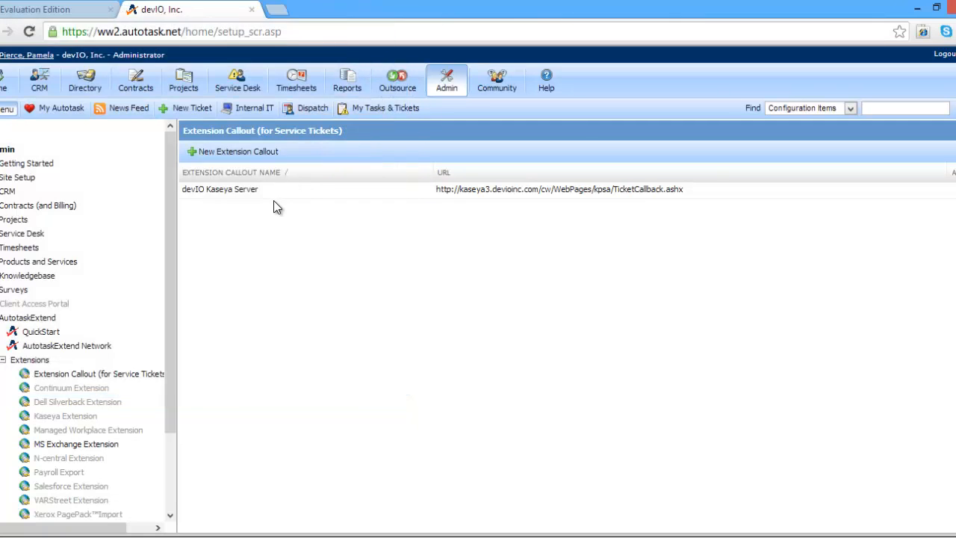
pyautogui.click(269, 190)
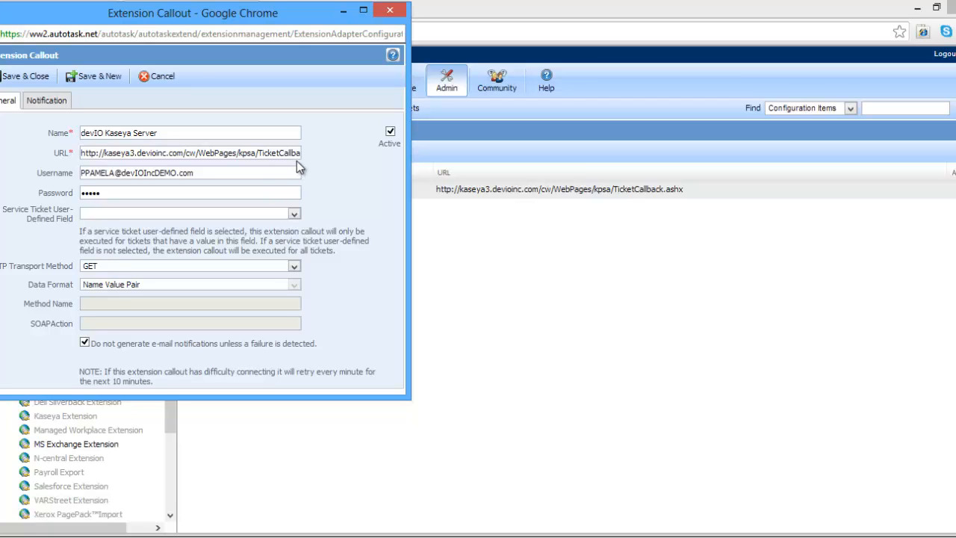
pyautogui.click(390, 11)
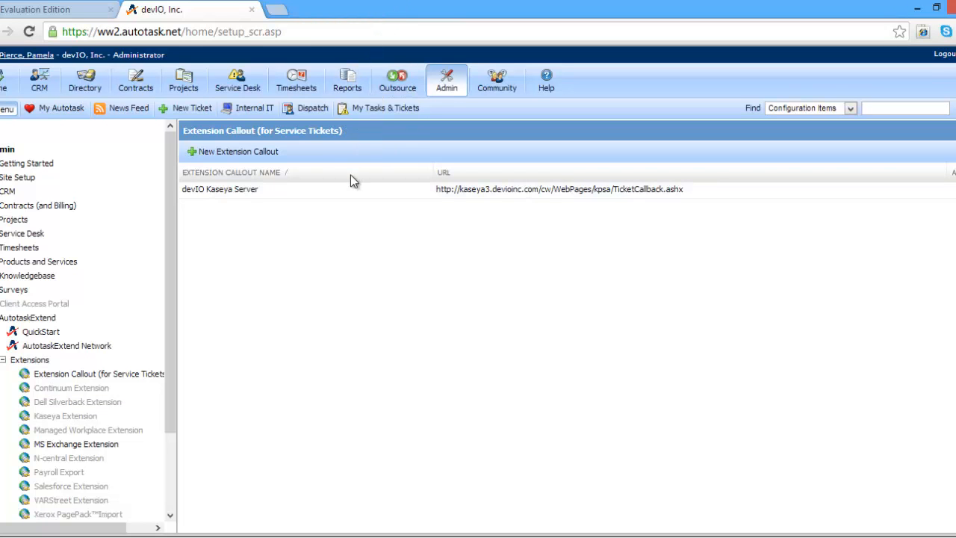
pyautogui.click(74, 12)
# Validate the credentials, choose Standard SD and the Level I Support queue, then save the account.
pyautogui.click(221, 249)
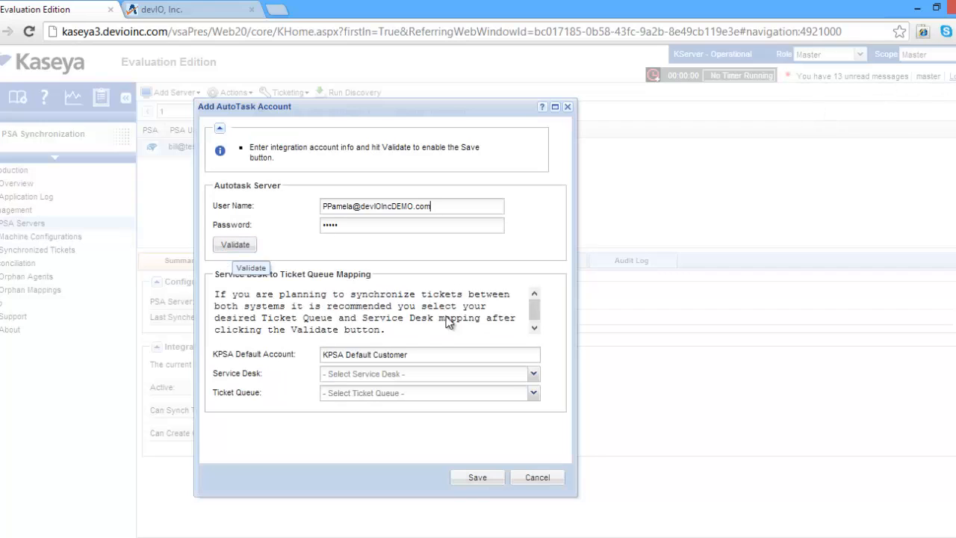
pyautogui.click(520, 374)
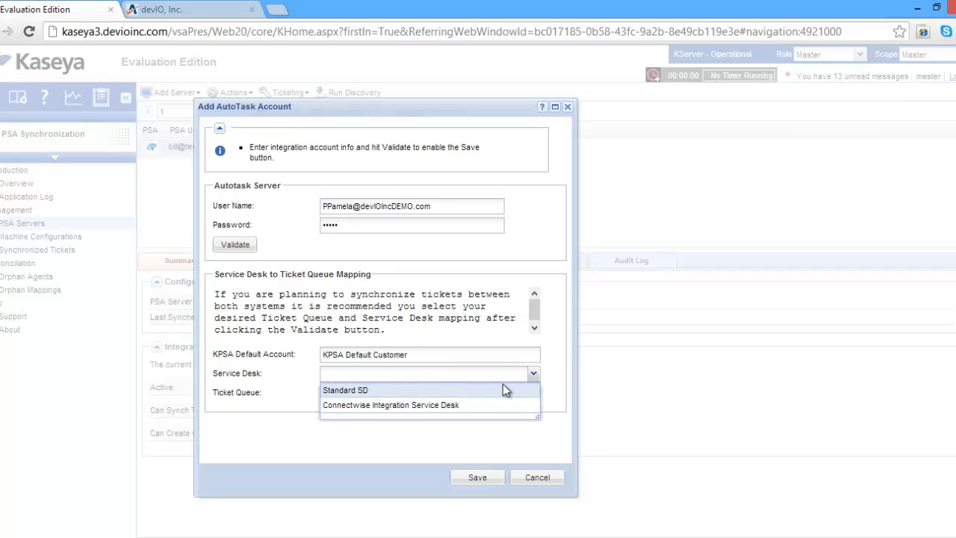
pyautogui.click(505, 389)
pyautogui.click(532, 394)
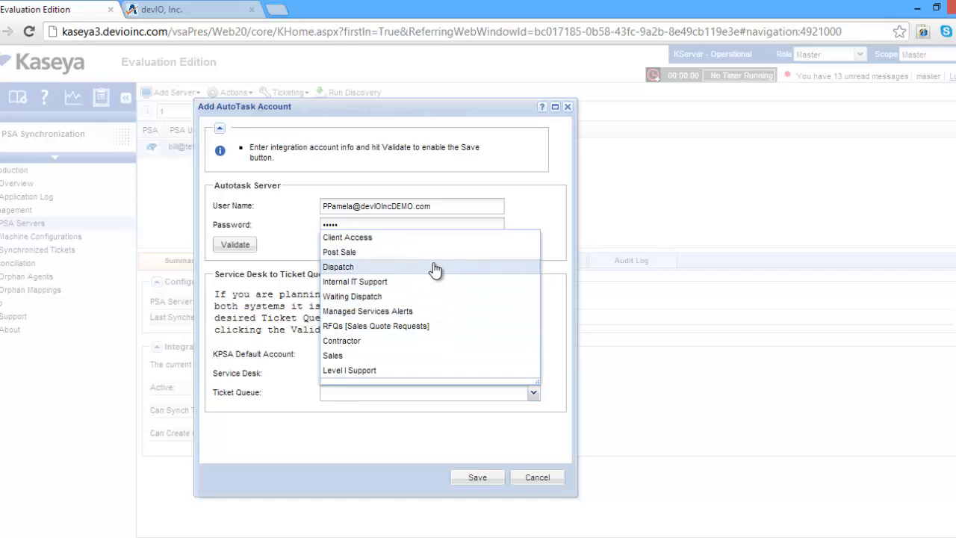
pyautogui.click(360, 369)
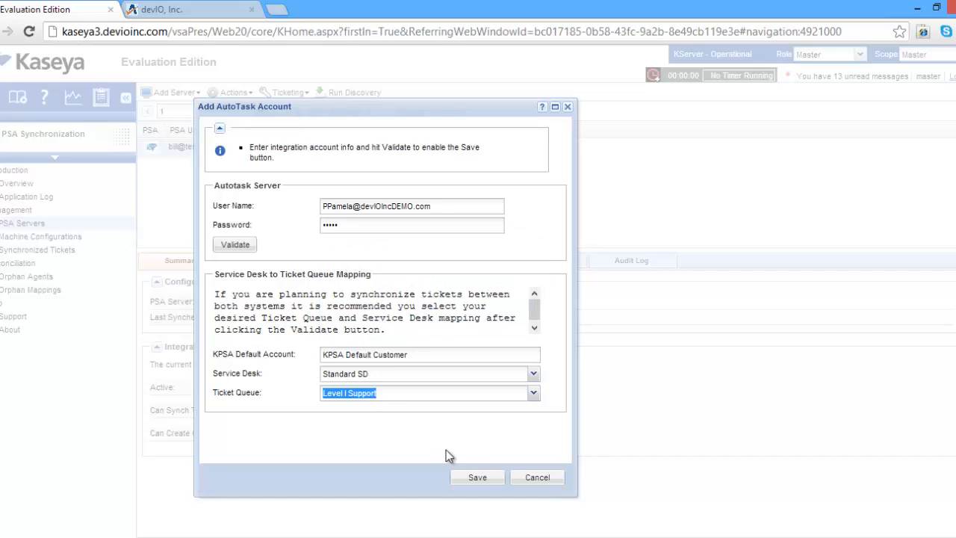
pyautogui.click(479, 477)
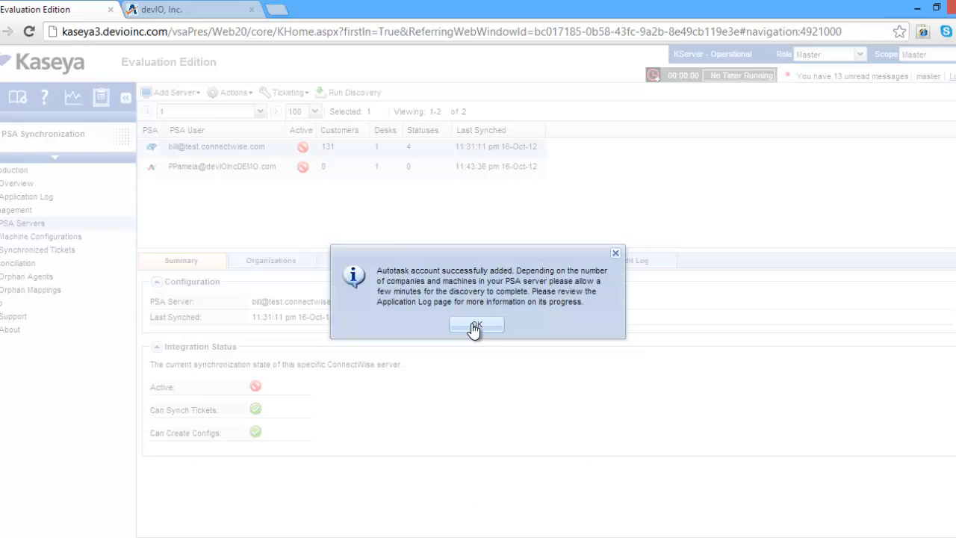
# Dismiss the Autotask confirmation, confirm both PSA servers show discovery in progress, then view the Application Log.
pyautogui.click(476, 326)
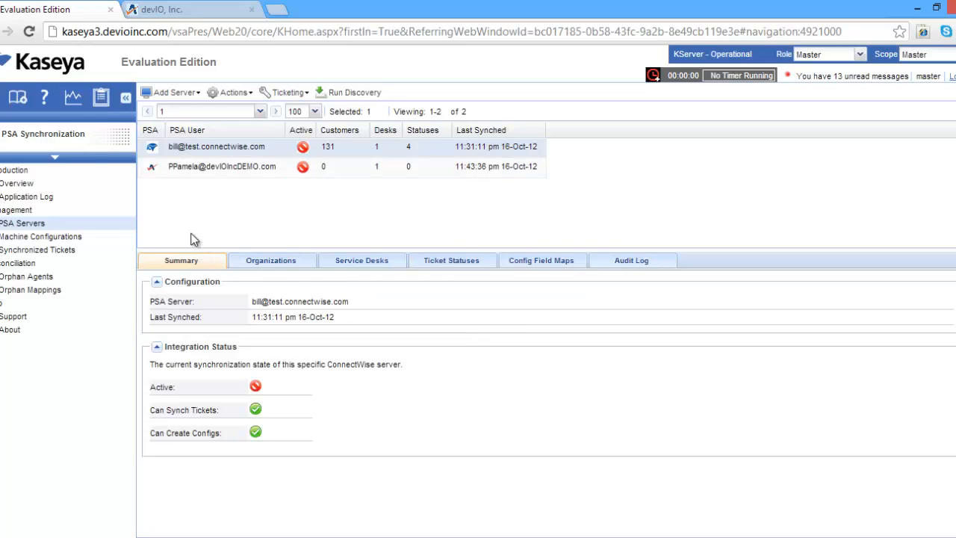
pyautogui.click(48, 186)
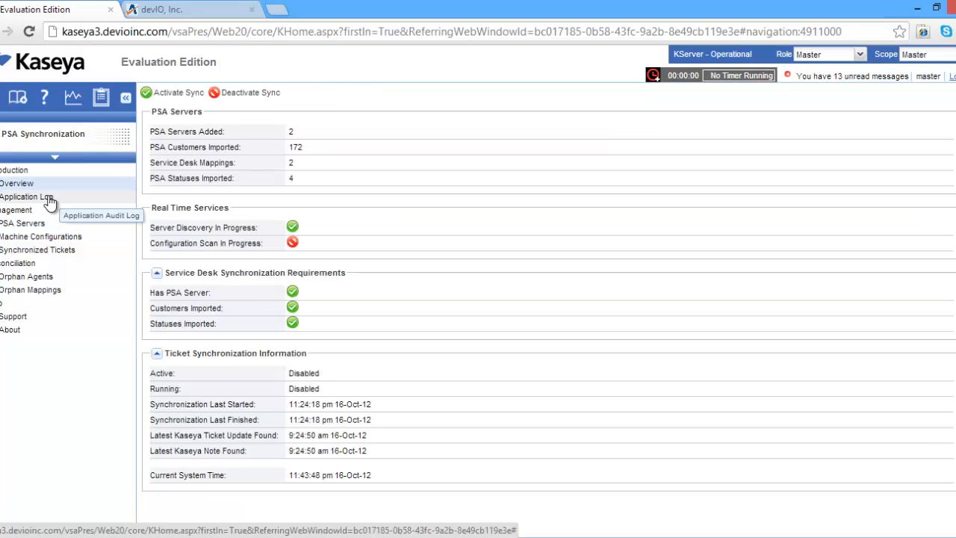
pyautogui.moveTo(154, 231); pyautogui.dragTo(239, 229)
pyautogui.click(226, 229)
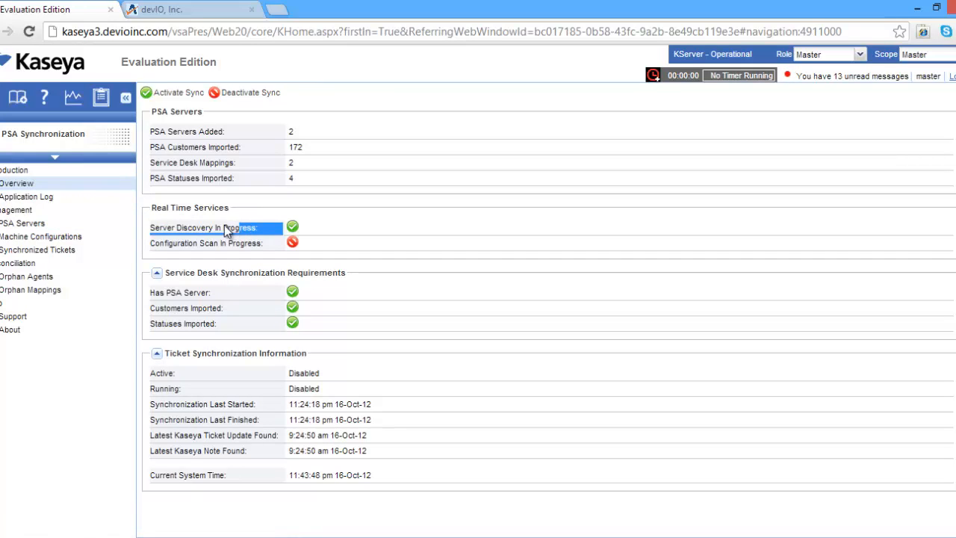
pyautogui.click(41, 200)
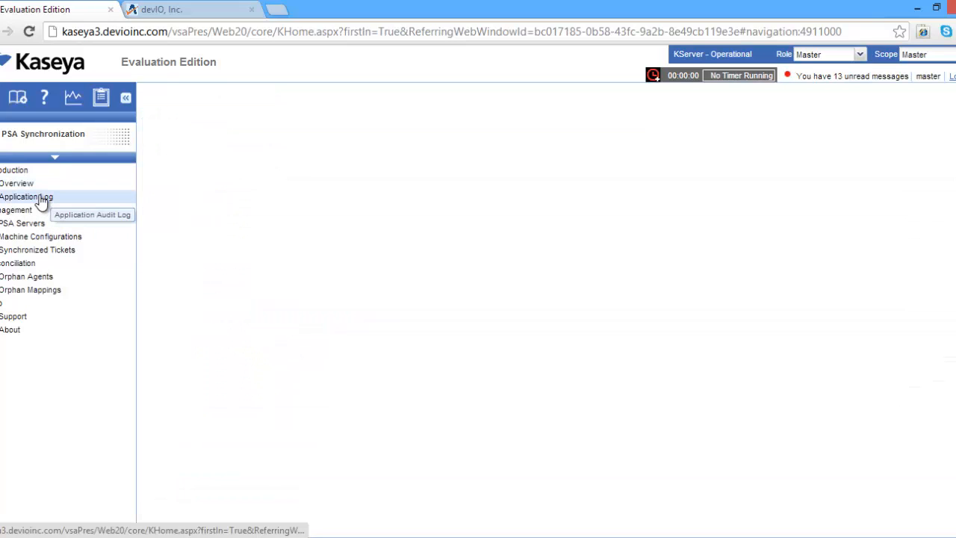